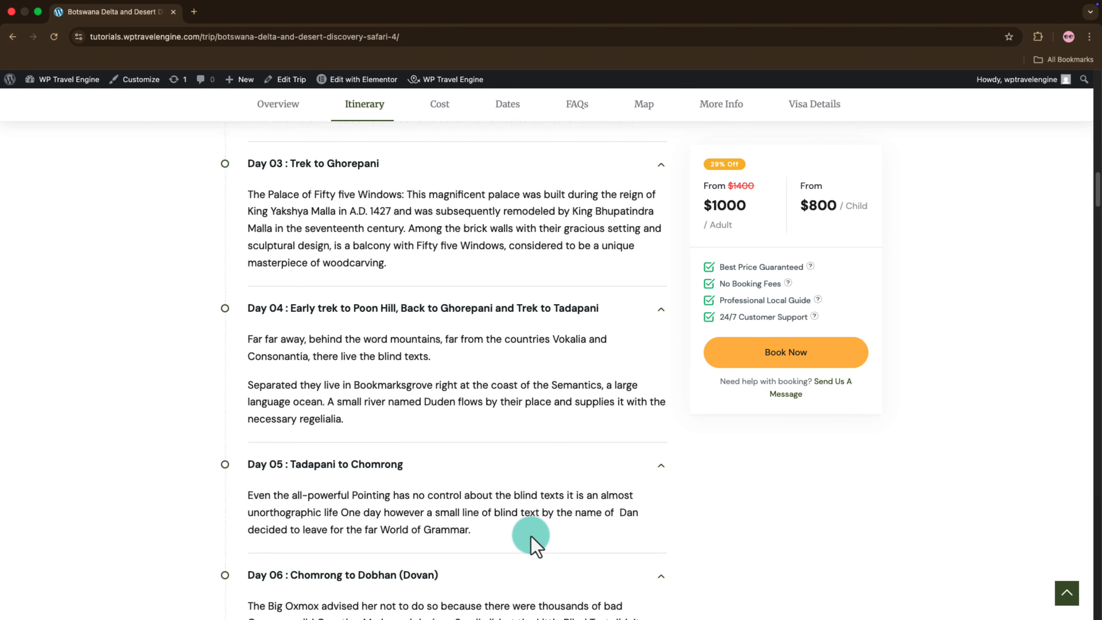
# Examine the trip page's content sections, including Cost, More Info and Visa Details
pyautogui.scroll(-5, 530, 542)
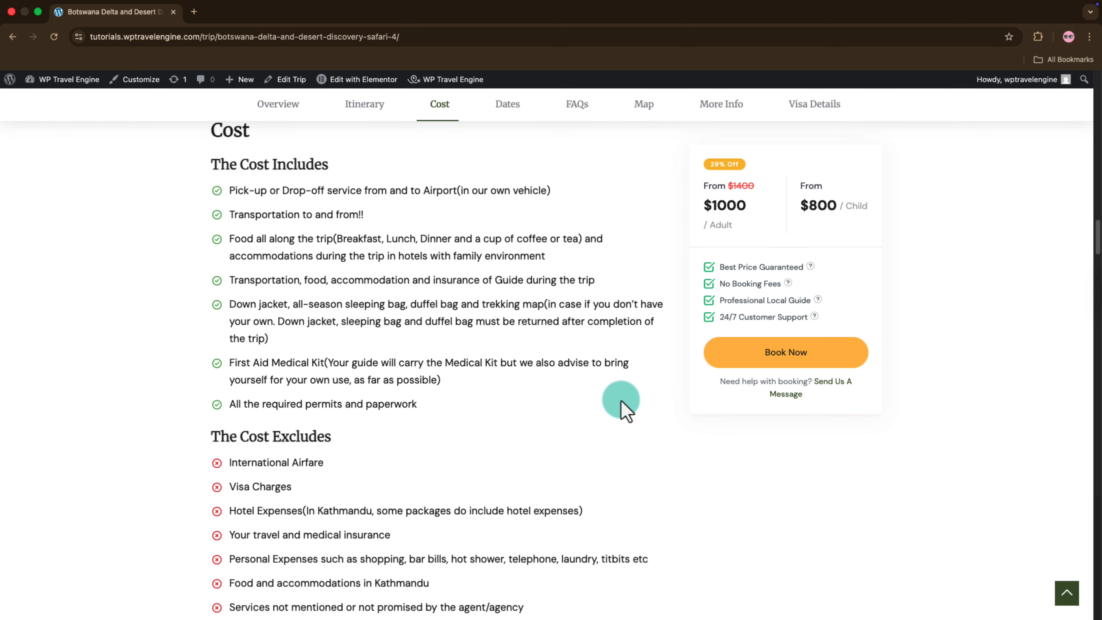
pyautogui.click(720, 107)
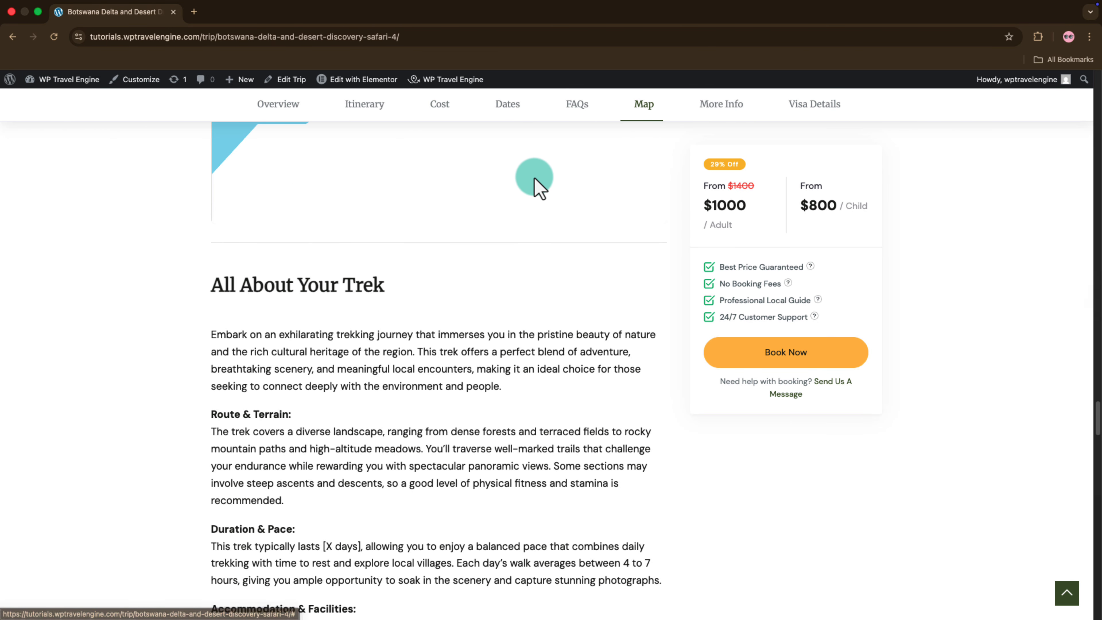
pyautogui.scroll(-6, 480, 222)
pyautogui.scroll(-8, 479, 222)
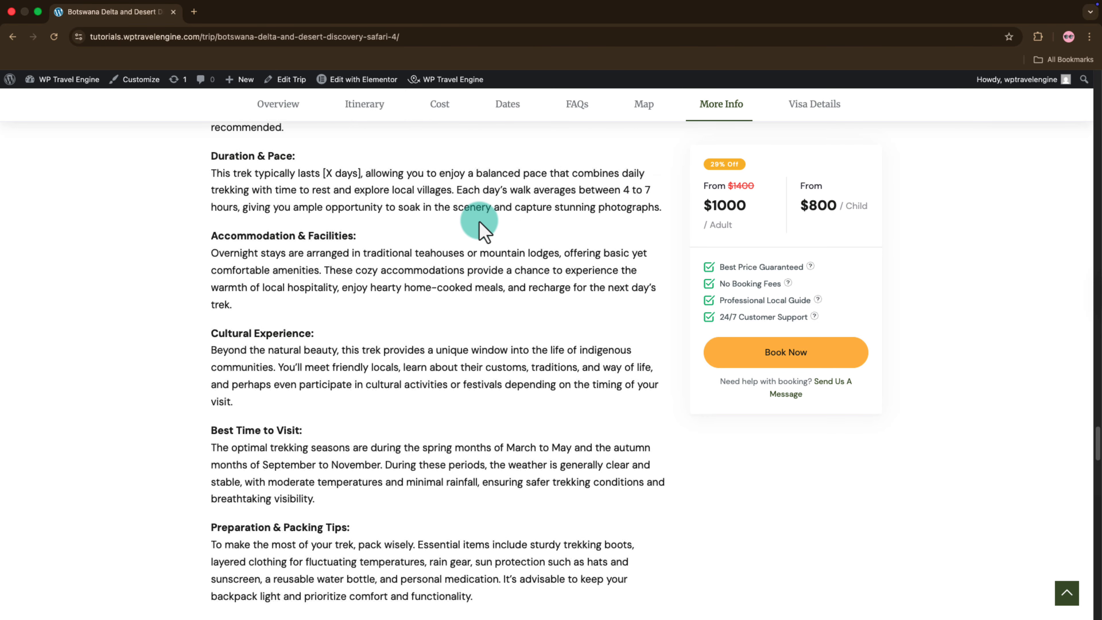
pyautogui.click(820, 108)
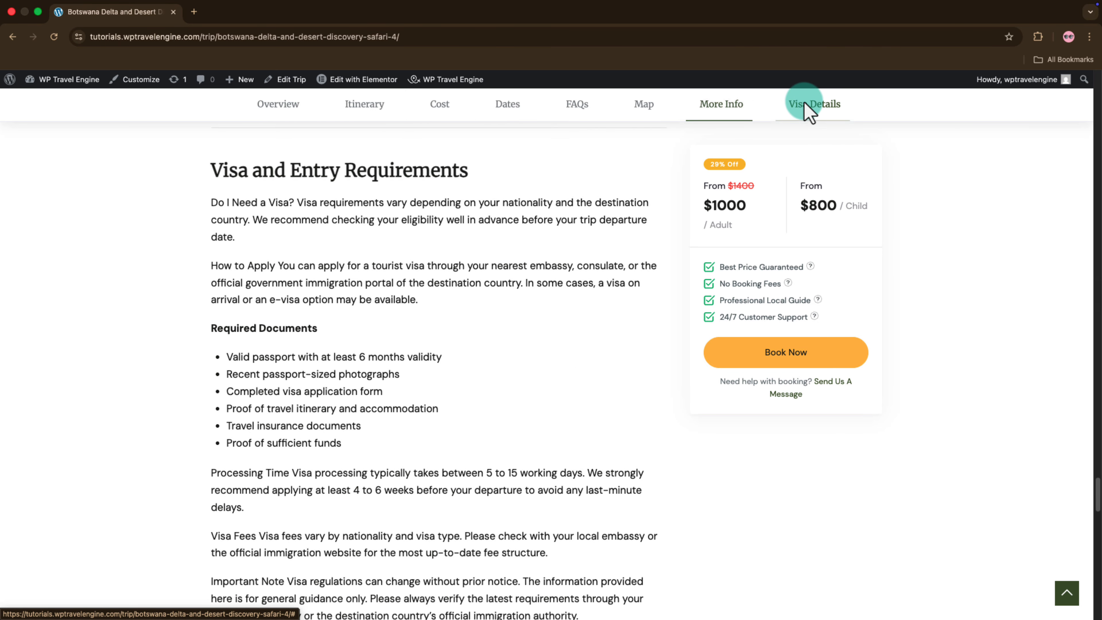
pyautogui.scroll(-3, 484, 242)
pyautogui.scroll(3, 485, 243)
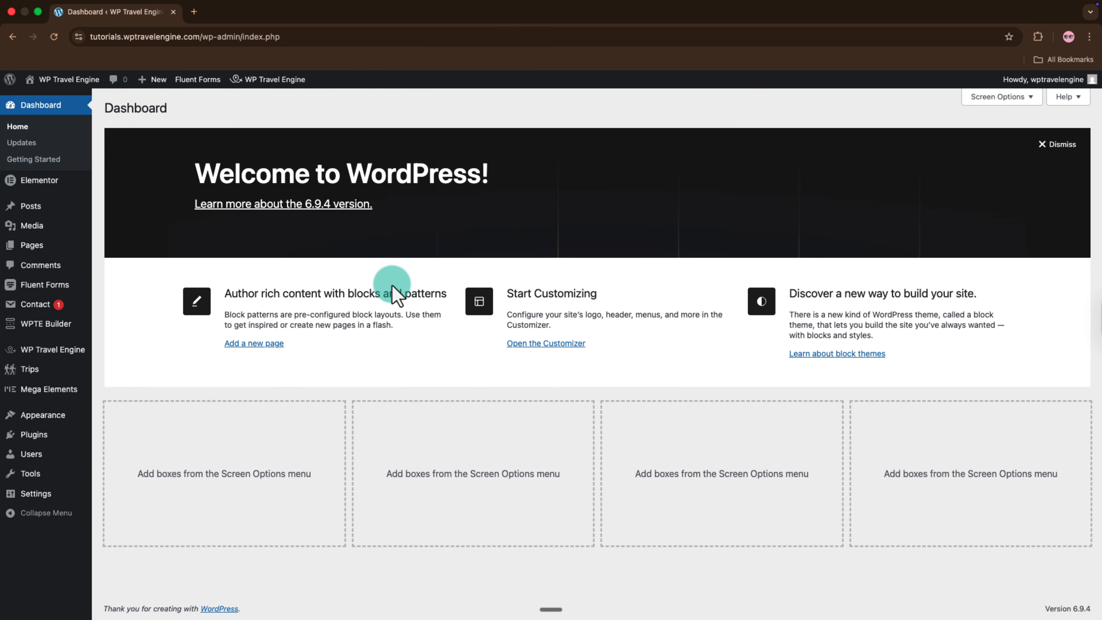
# Open the trip tab configuration in WP Travel Engine's general Trip Settings
pyautogui.moveTo(81, 351)
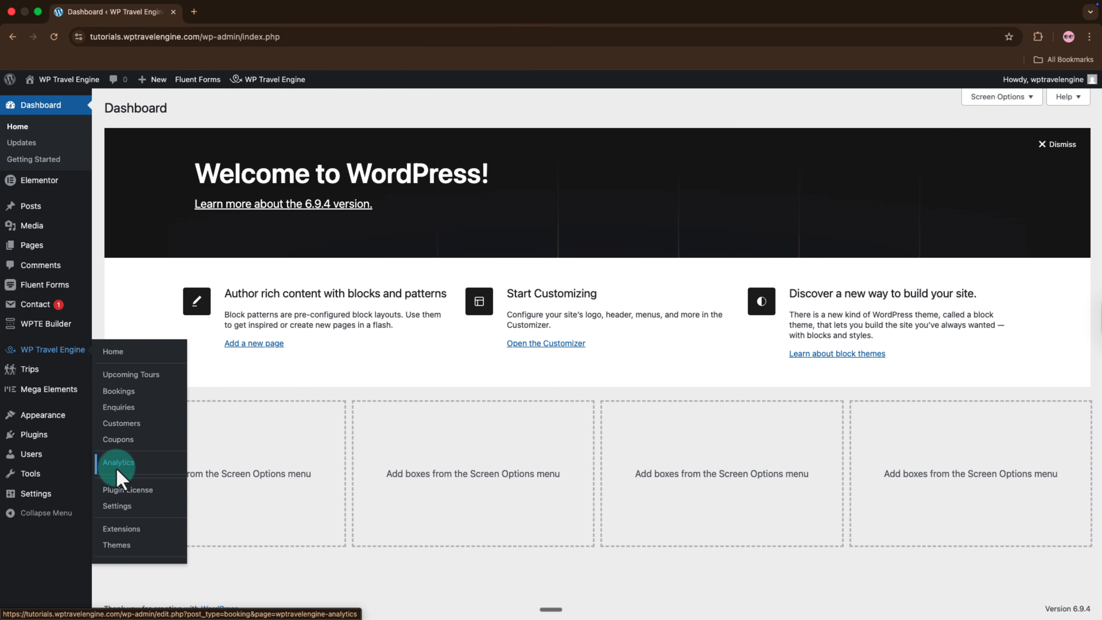
pyautogui.click(130, 505)
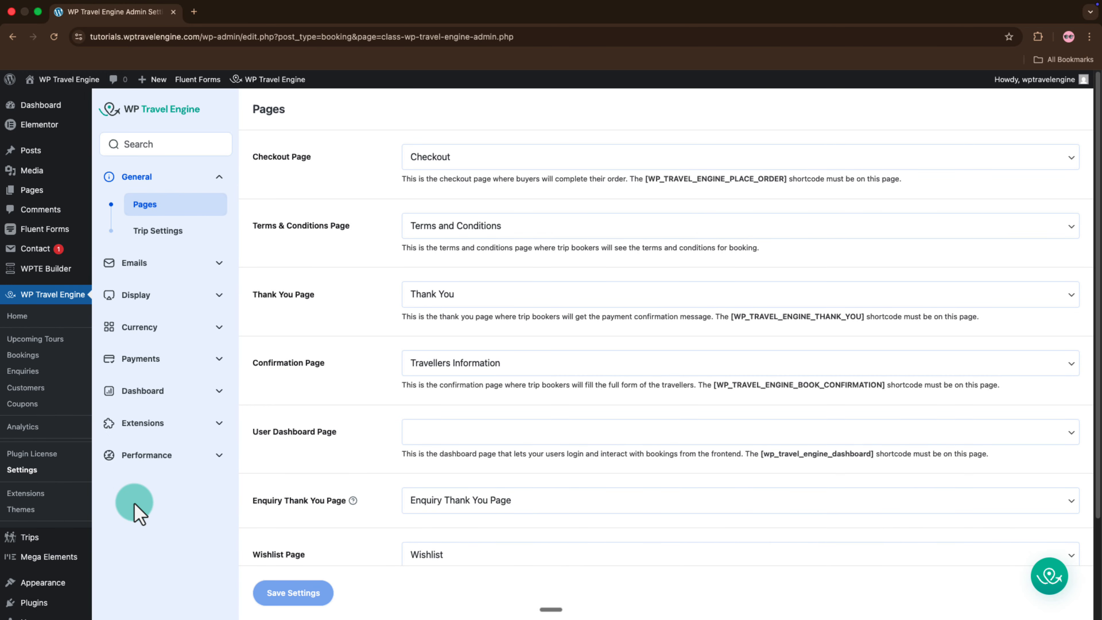
pyautogui.click(170, 230)
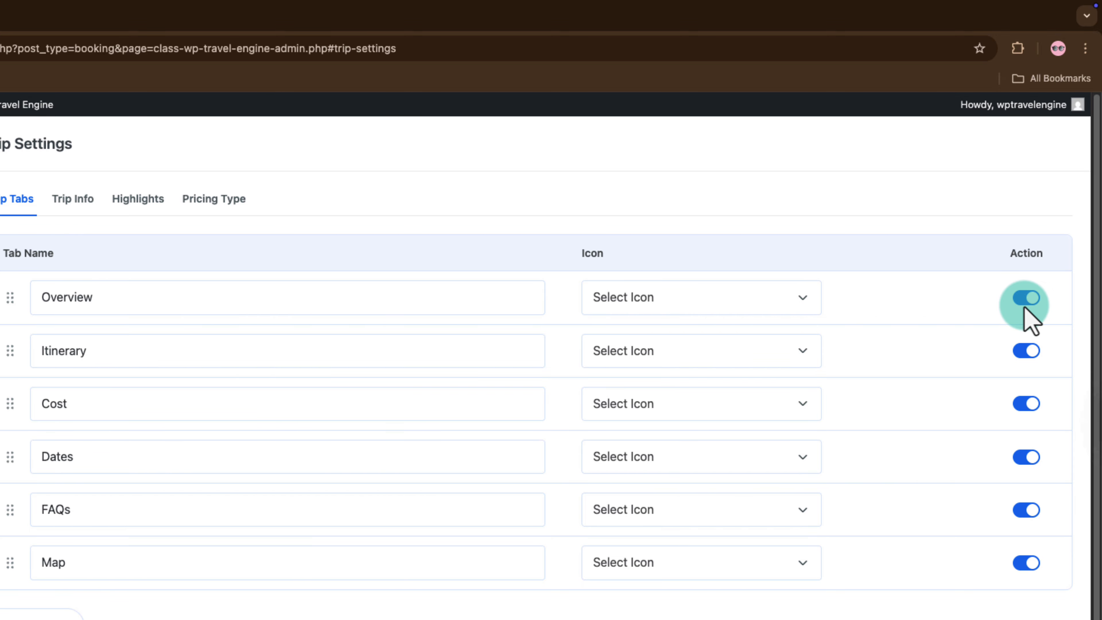
# Disable the Overview trip tab and enable it again
pyautogui.click(1021, 302)
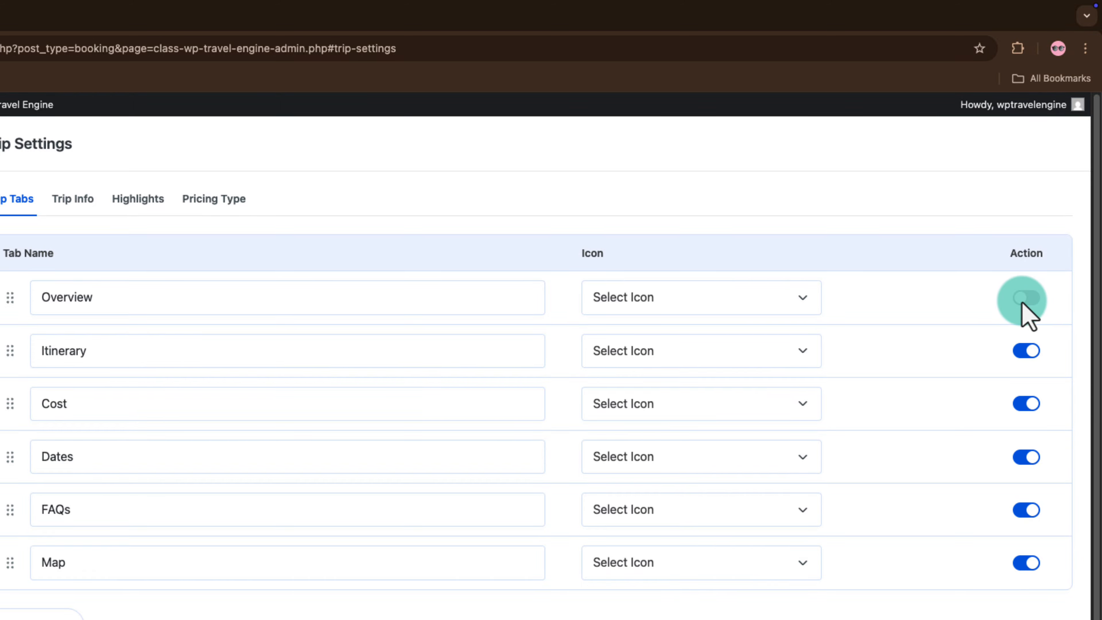
pyautogui.click(1021, 302)
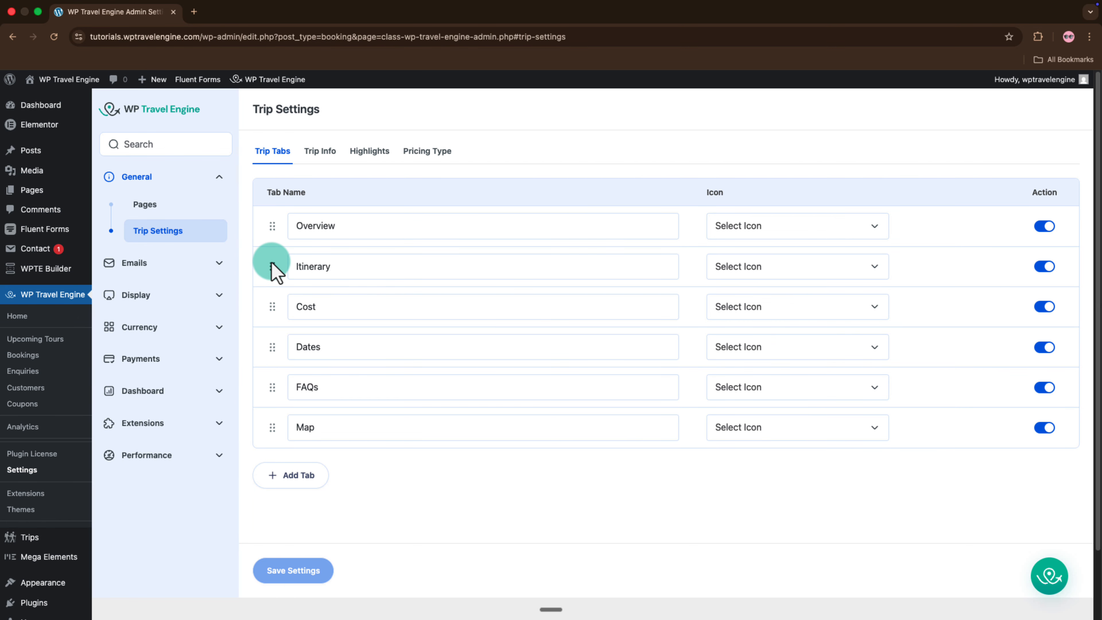
pyautogui.moveTo(271, 262)
pyautogui.mouseDown()
pyautogui.moveTo(266, 220)
pyautogui.moveTo(278, 269)
pyautogui.mouseUp()
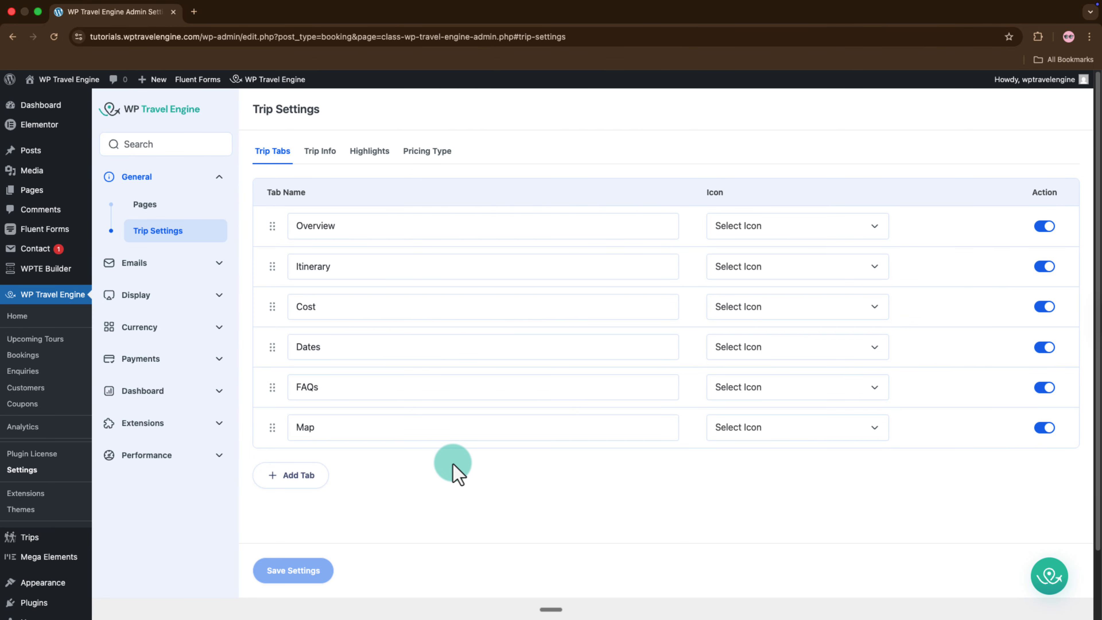
# Add a new trip tab named "More Info" without choosing an icon
pyautogui.click(299, 475)
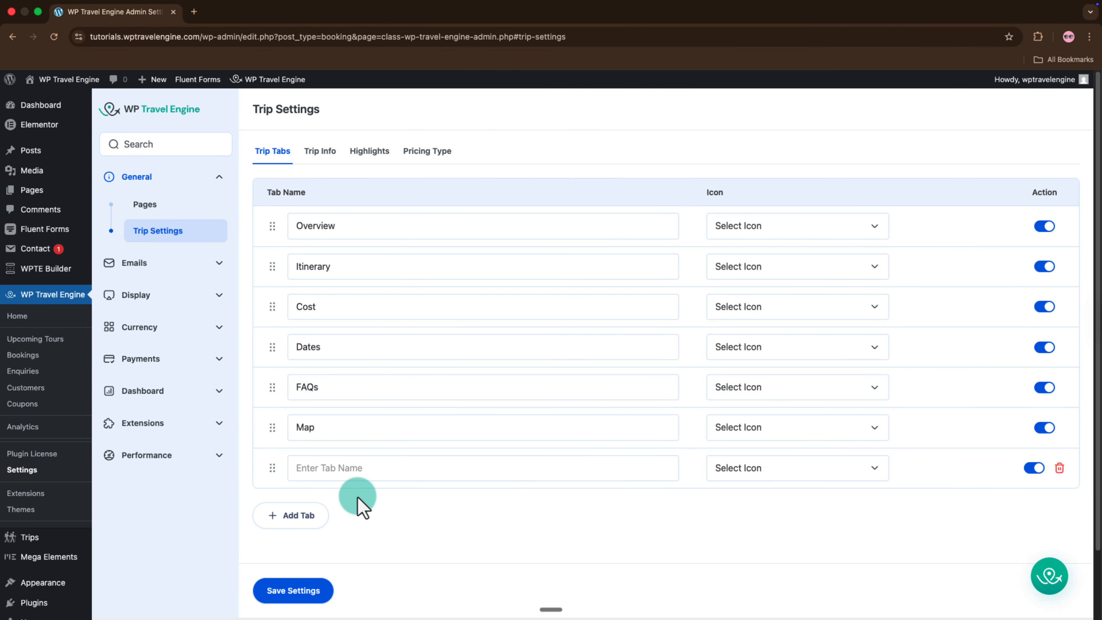
pyautogui.click(298, 471)
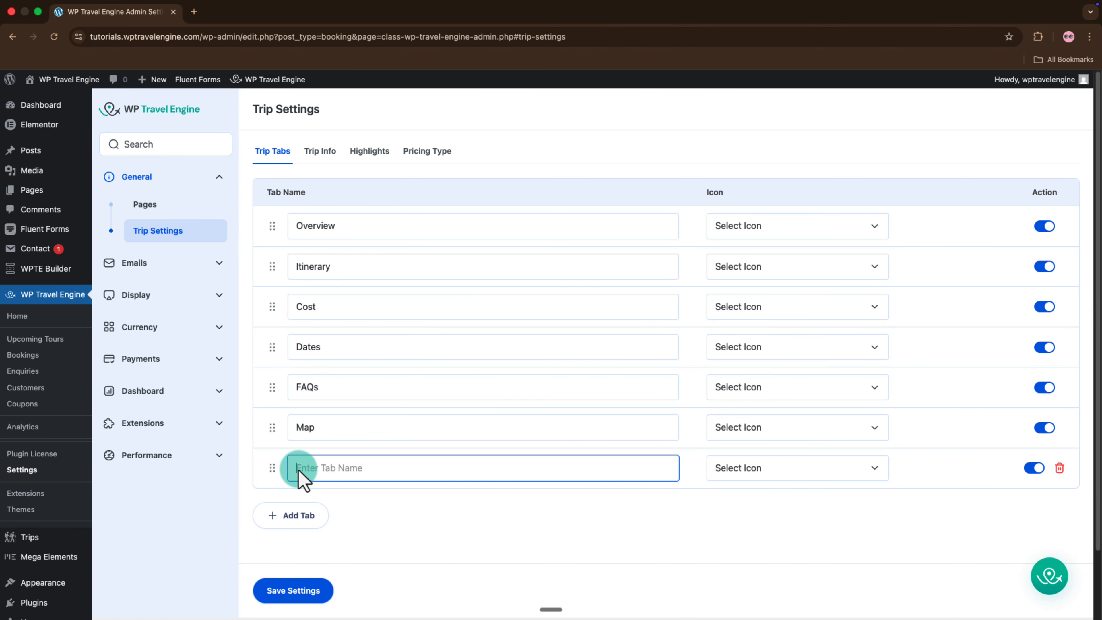
pyautogui.write('More Info')
pyautogui.click(757, 467)
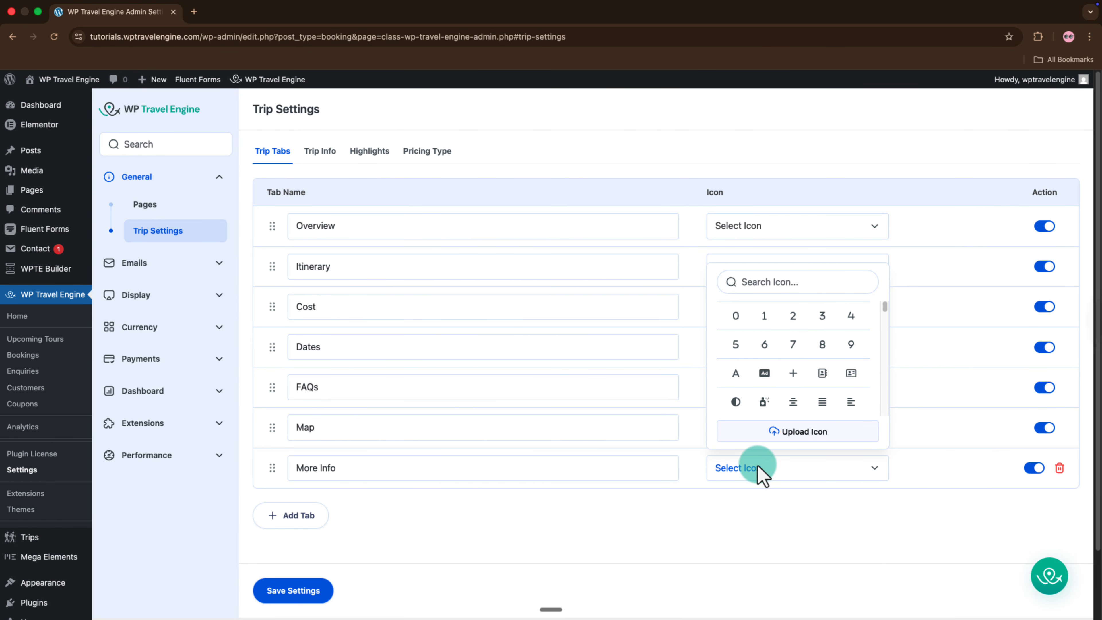
pyautogui.click(760, 502)
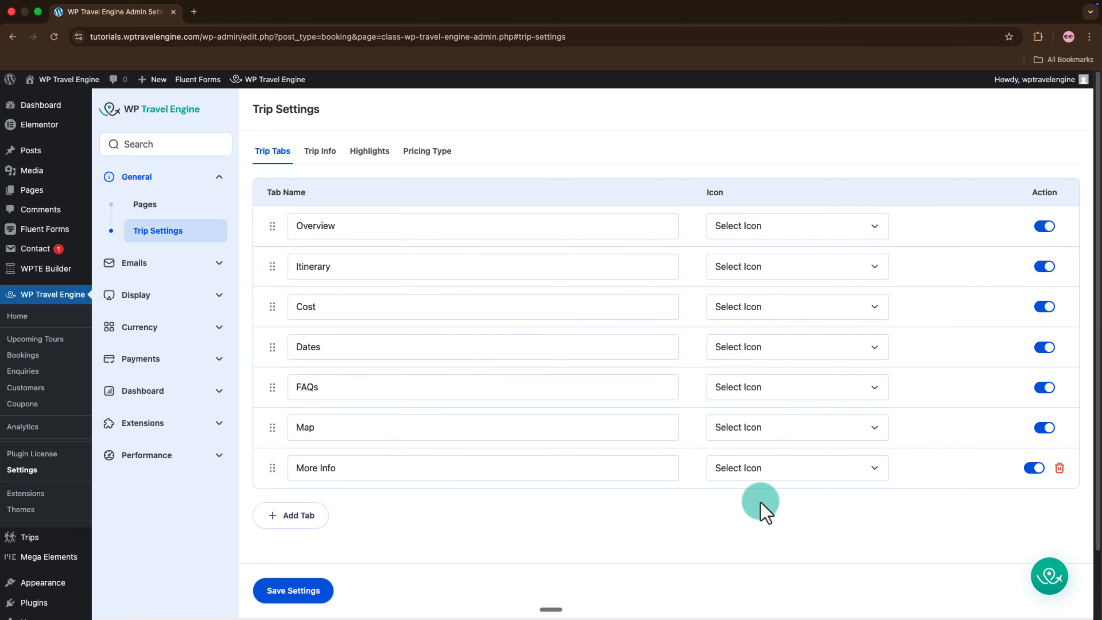
# Add another trip tab named "Visa Details" and save the settings
pyautogui.click(290, 514)
pyautogui.write('Visa Details')
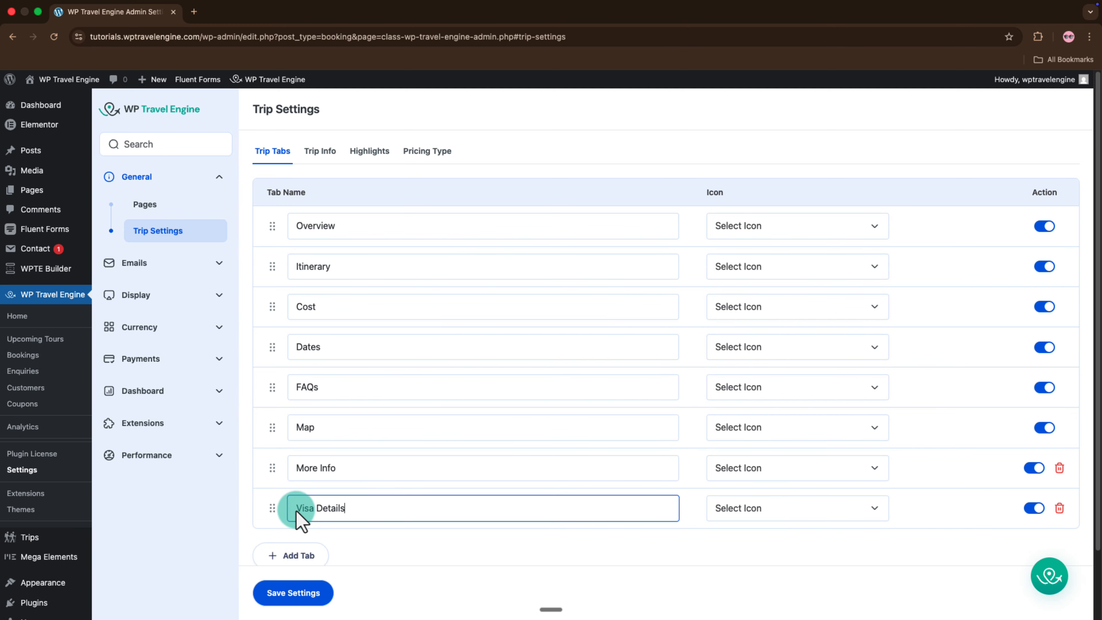
pyautogui.click(485, 553)
pyautogui.scroll(-1, 485, 554)
pyautogui.click(302, 593)
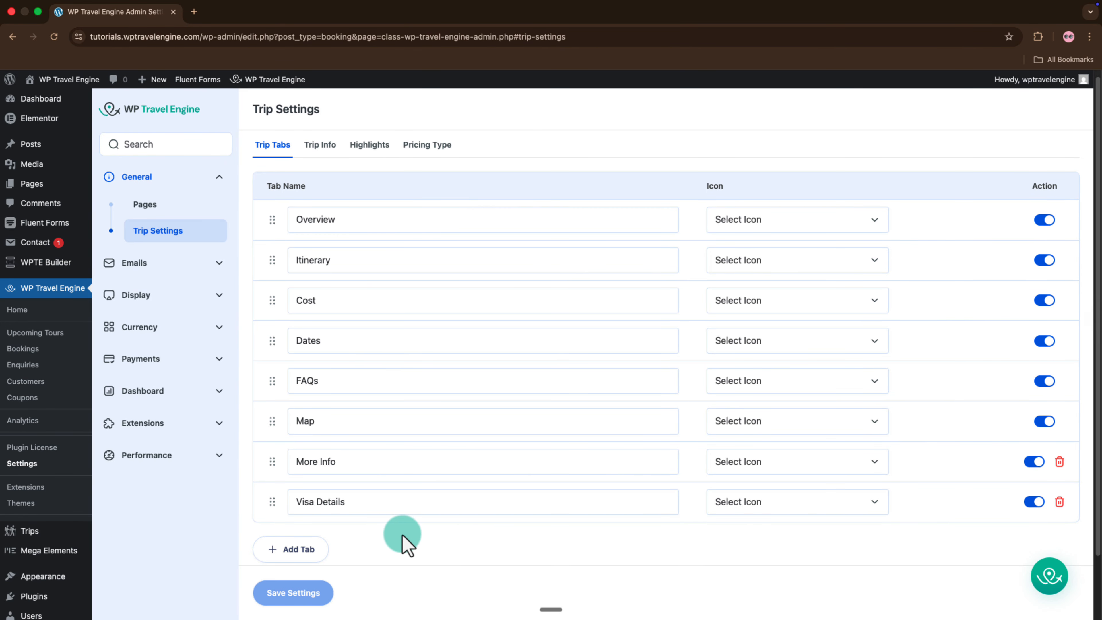
# Open the newest published Botswana Delta and Desert Discovery Safari trip for editing and show its Custom Tabs settings
pyautogui.click(50, 530)
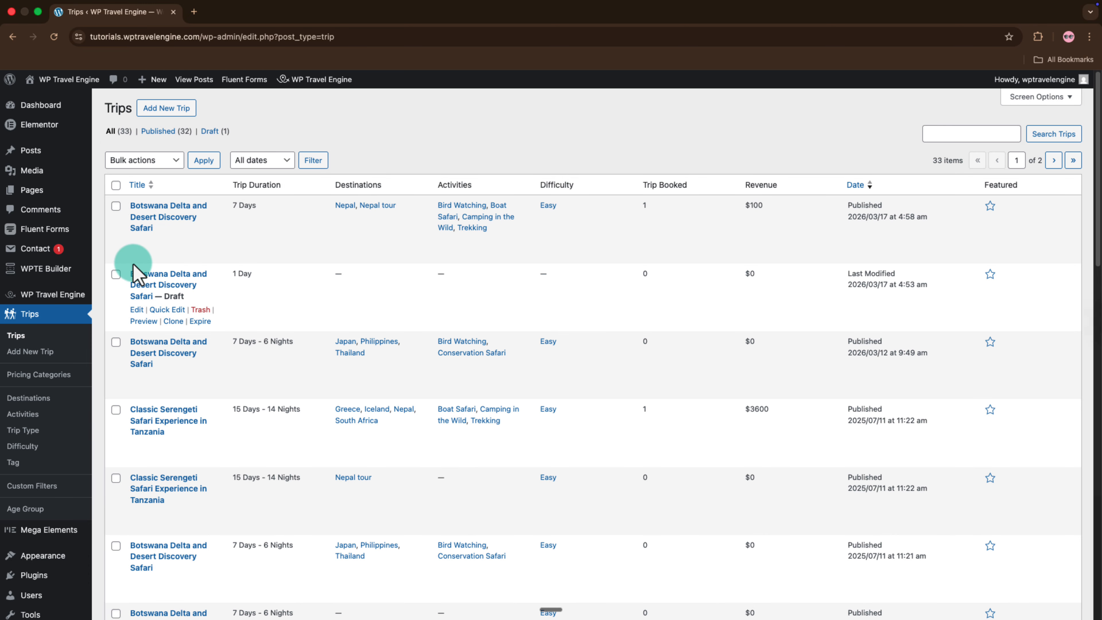
pyautogui.click(137, 242)
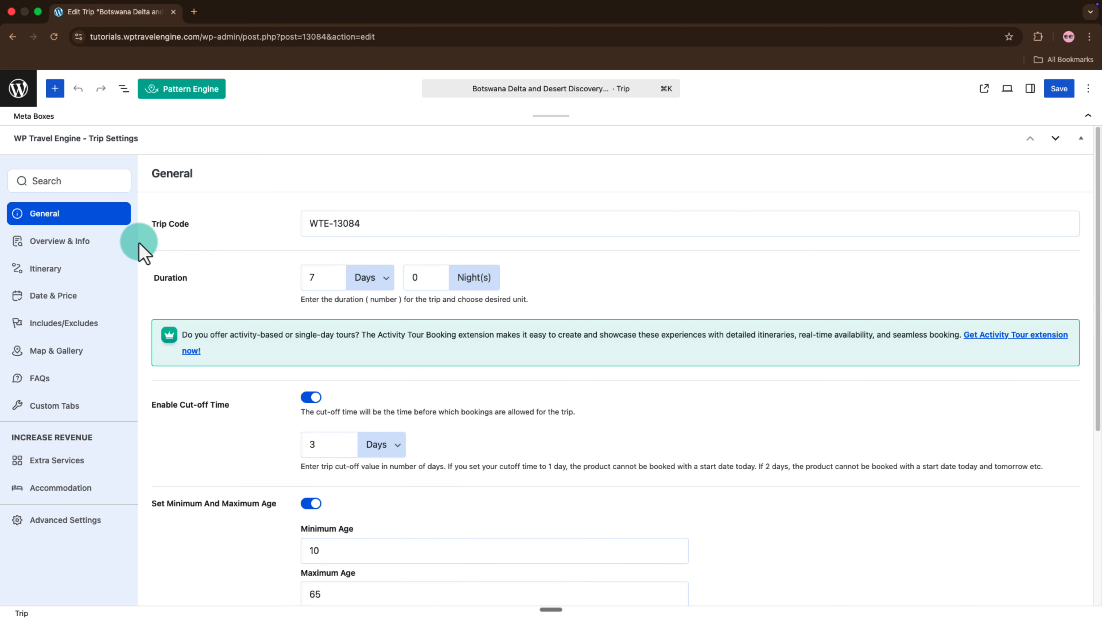
pyautogui.click(60, 408)
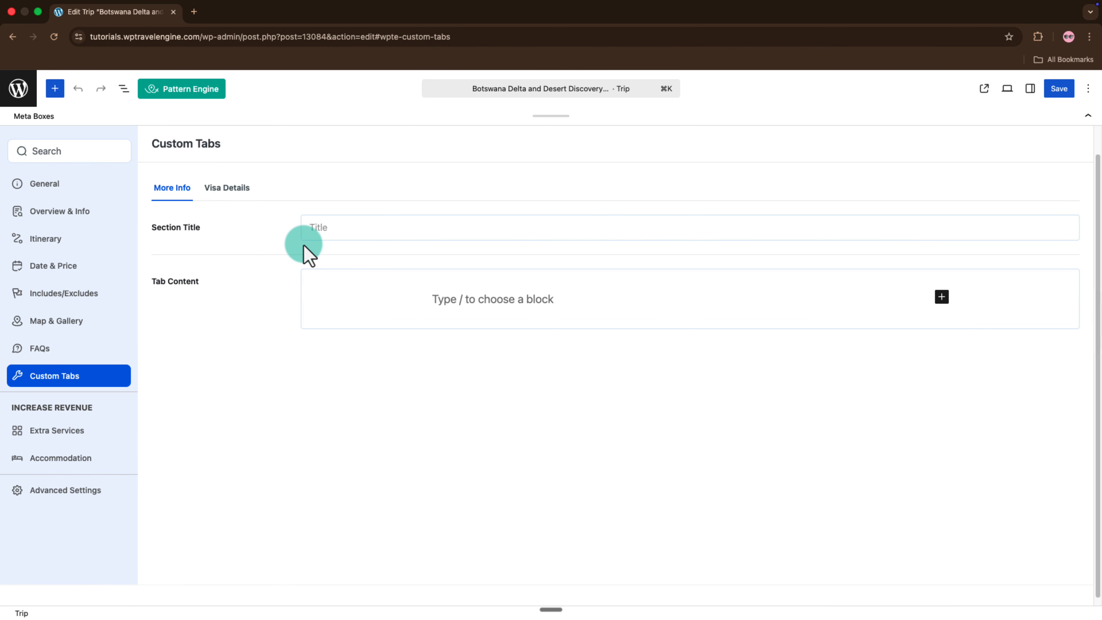
# Give the More Info tab the section title "All About Your Trek" and paste the prepared trek description as its content
pyautogui.click(316, 230)
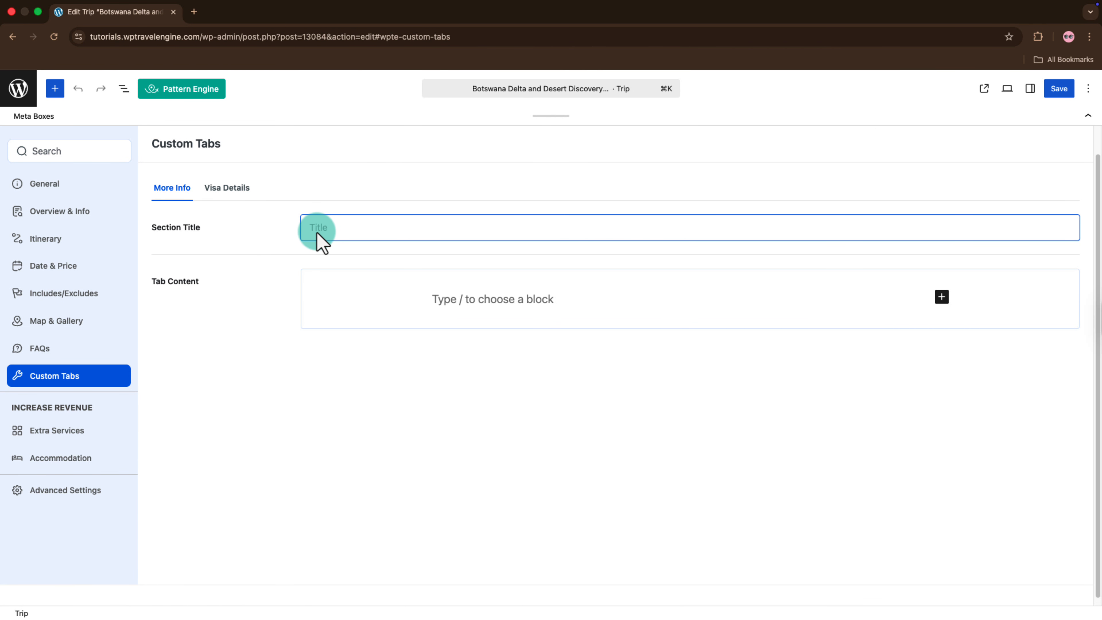
pyautogui.write('All About Your Trek')
pyautogui.click(436, 300)
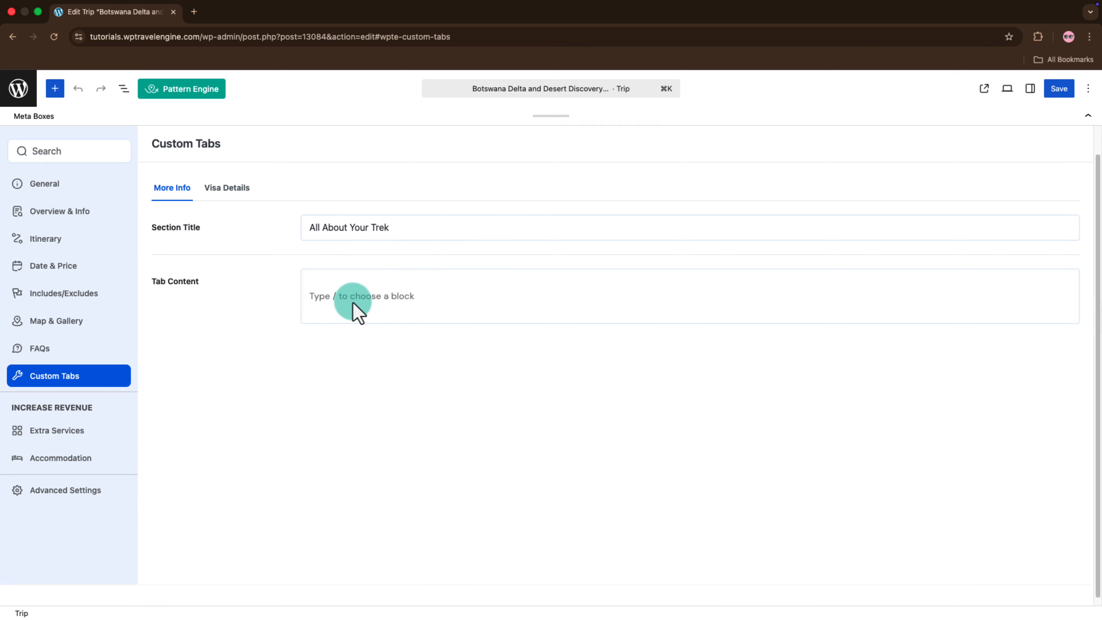
pyautogui.press('super+v')
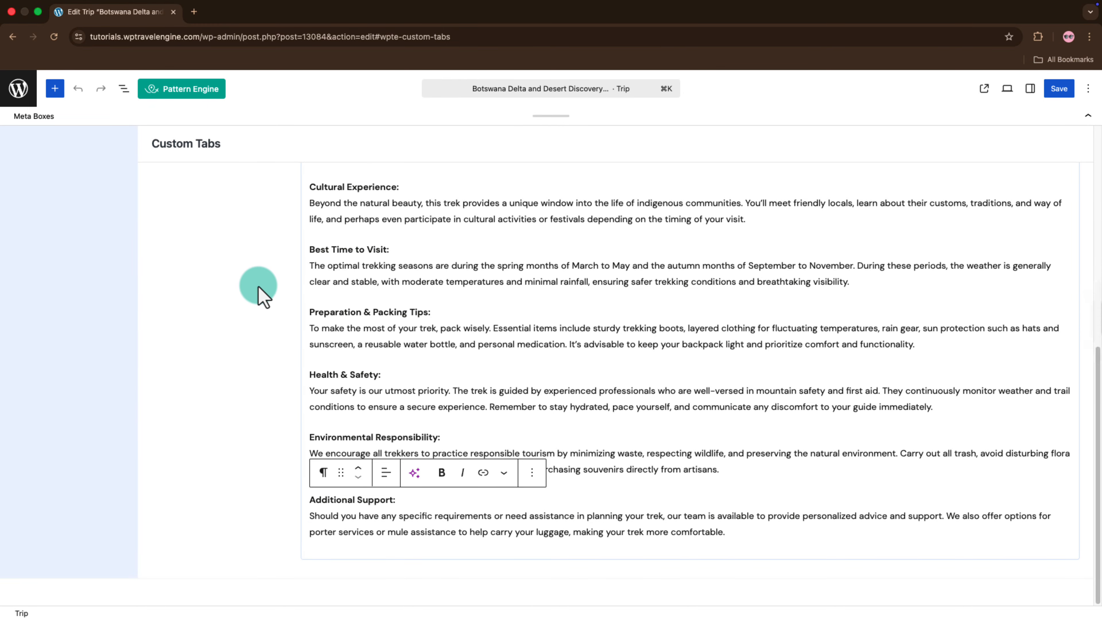
# Title the Visa Details tab's section "Visa and Entry Requirements", paste the prepared visa text as its content, and save the trip
pyautogui.scroll(10, 261, 288)
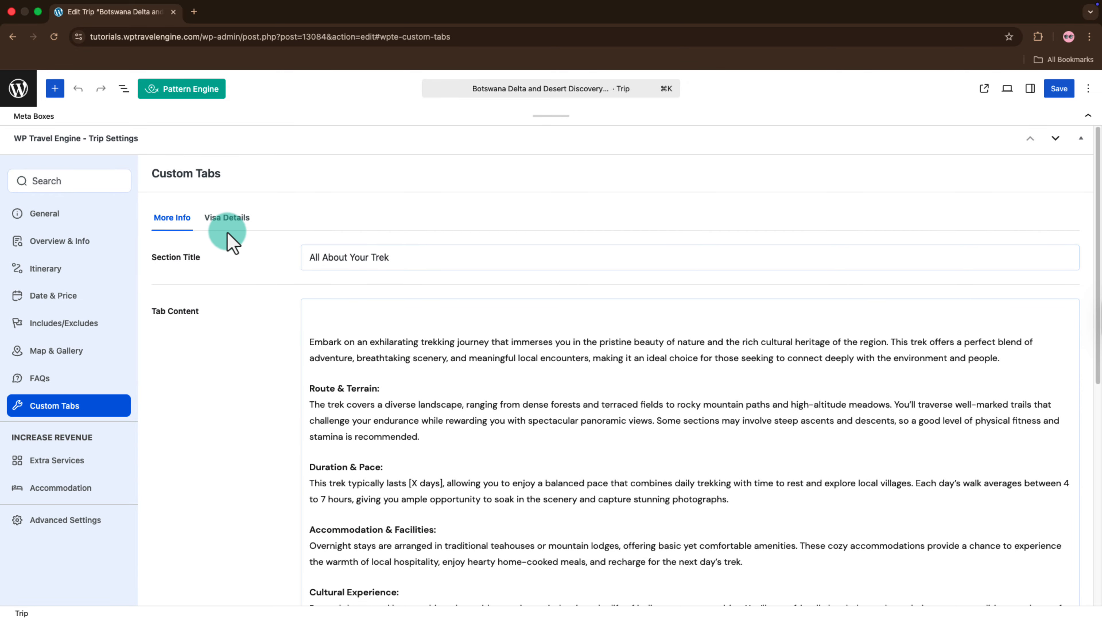
pyautogui.click(224, 225)
pyautogui.click(315, 256)
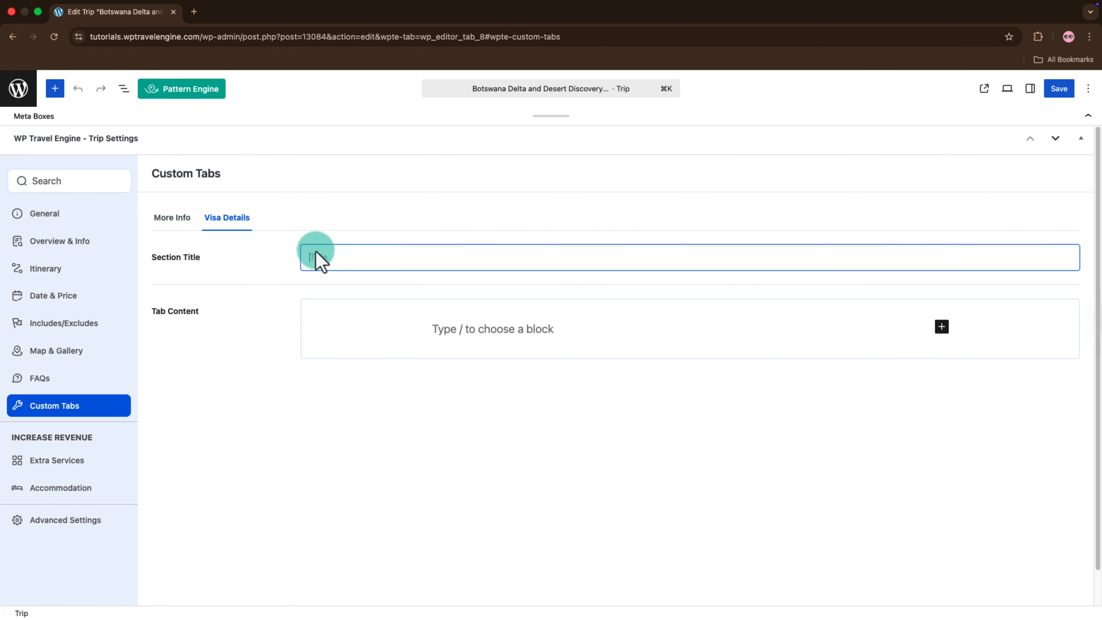
pyautogui.write('Visa and Entry Requirements')
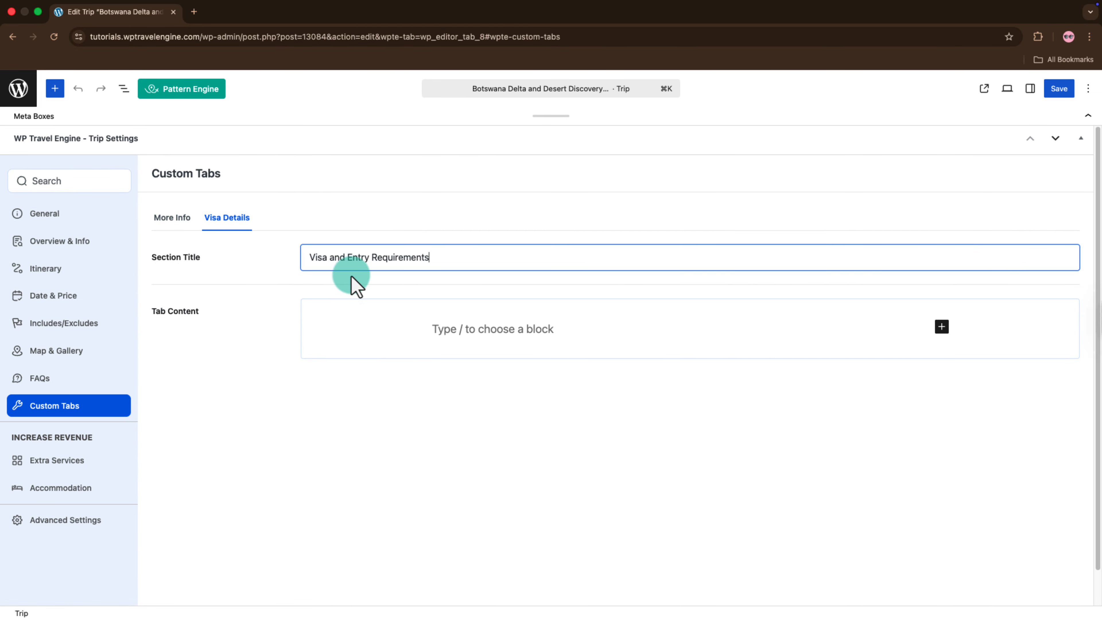
pyautogui.click(414, 327)
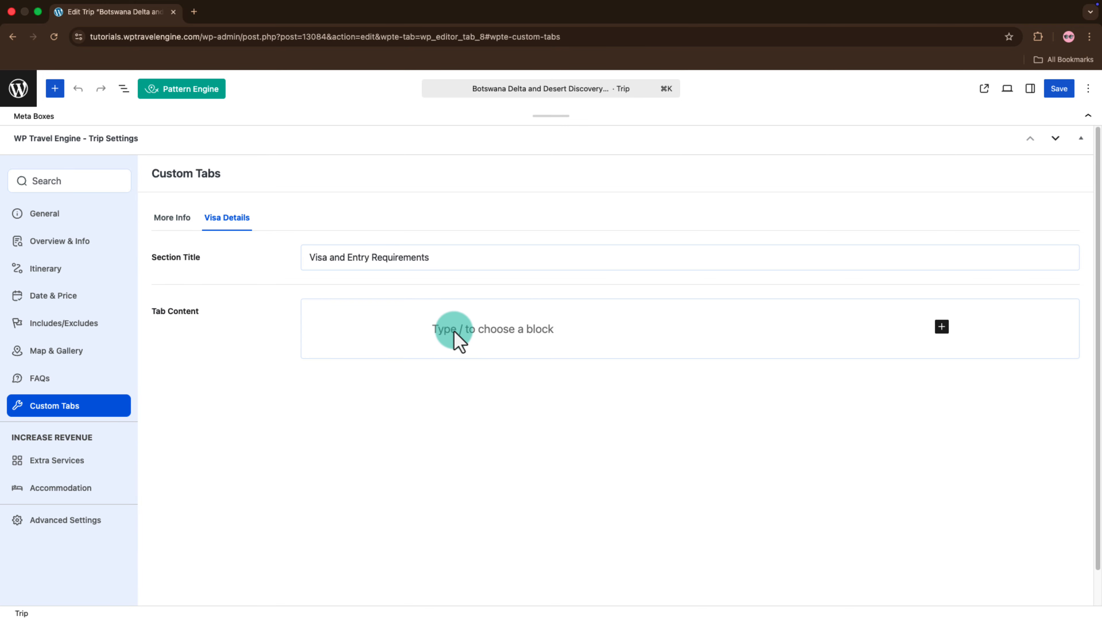
pyautogui.press('super+v')
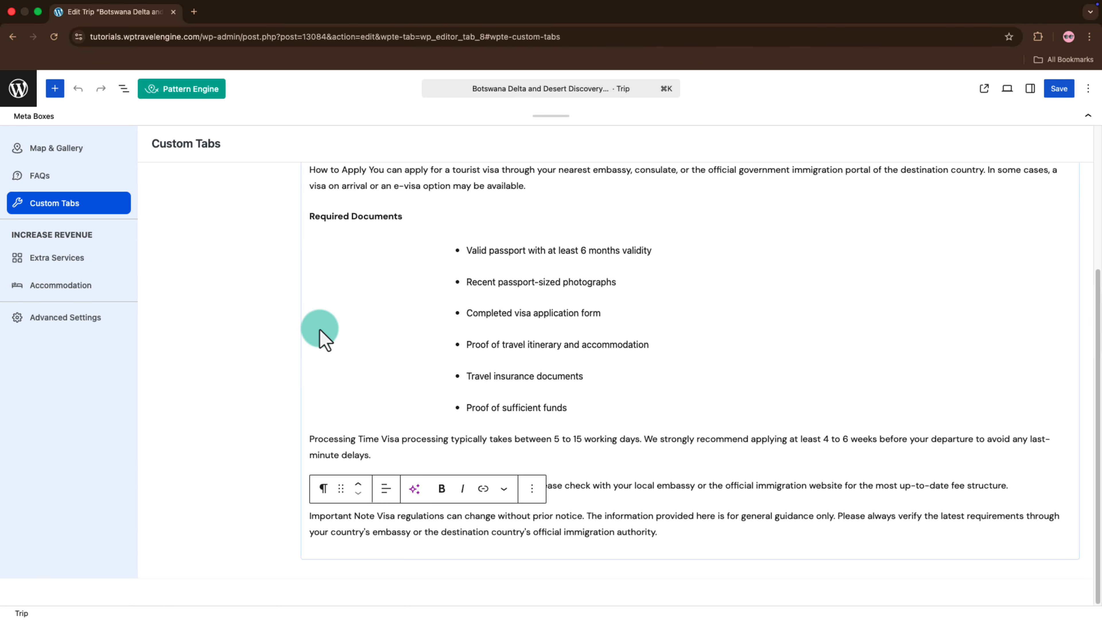
pyautogui.scroll(5, 321, 329)
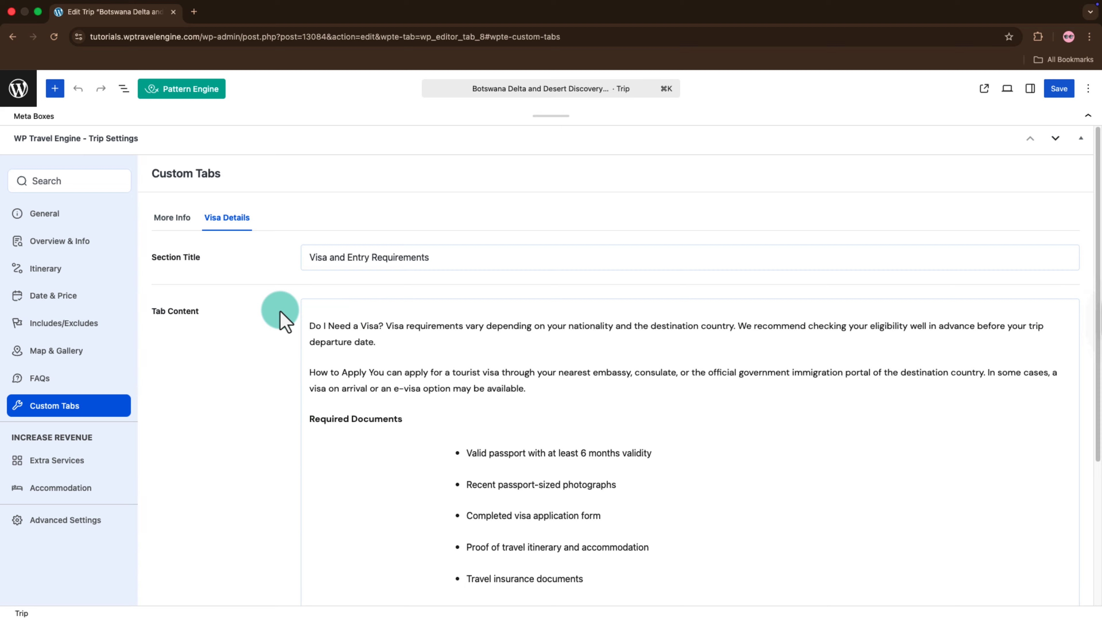
pyautogui.click(1061, 96)
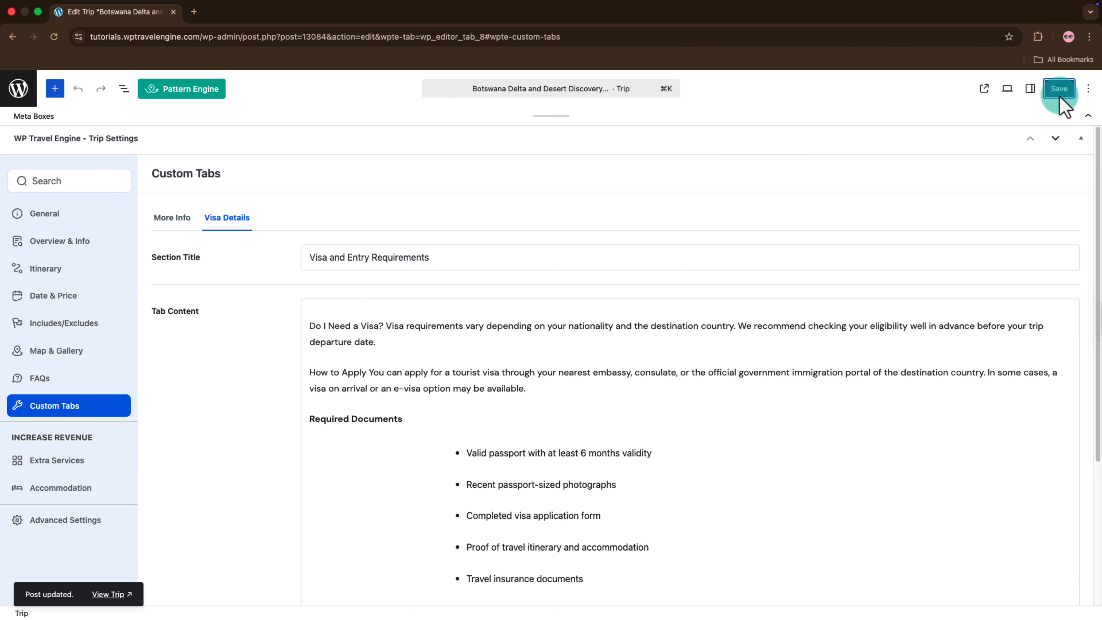
# View the published trip page and check its Cost, Dates, FAQs and More Info sections
pyautogui.click(978, 92)
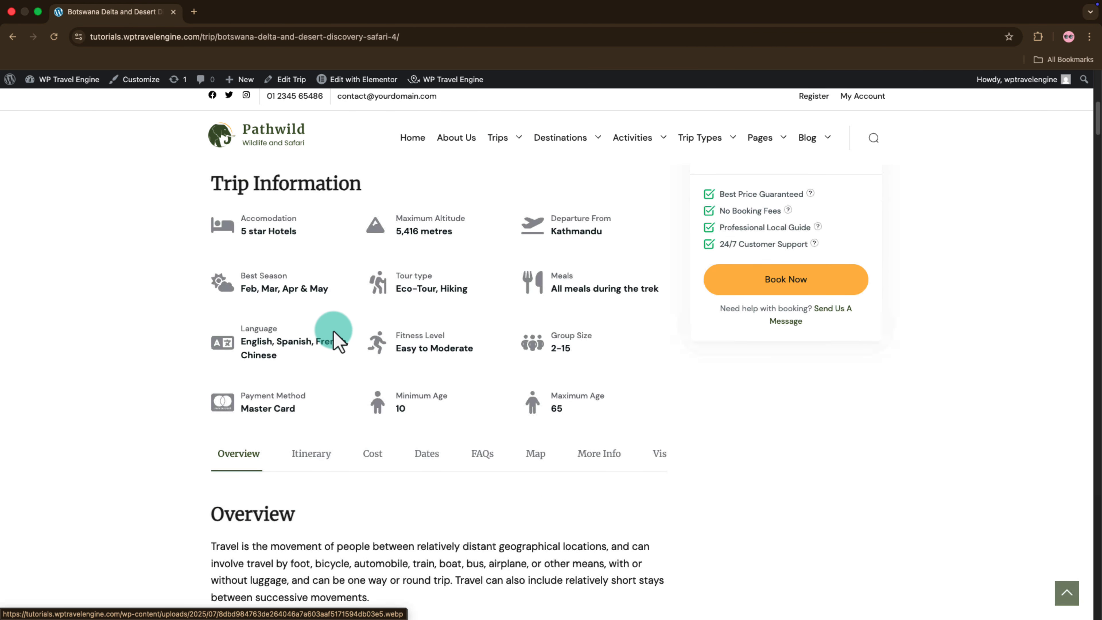
pyautogui.scroll(-15, 336, 340)
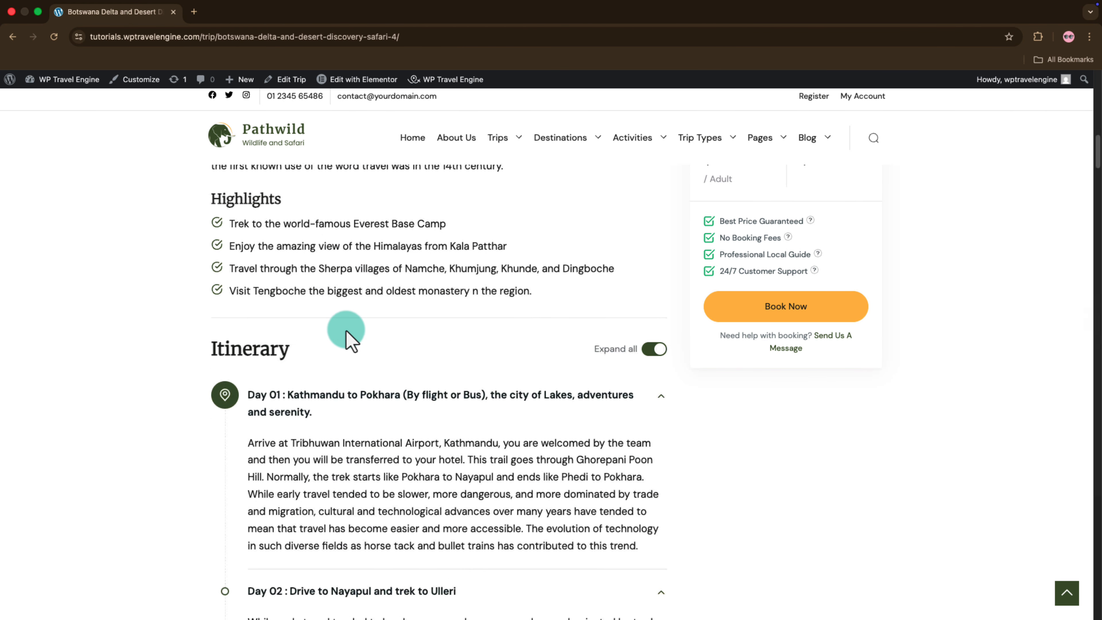
pyautogui.click(443, 106)
pyautogui.click(494, 113)
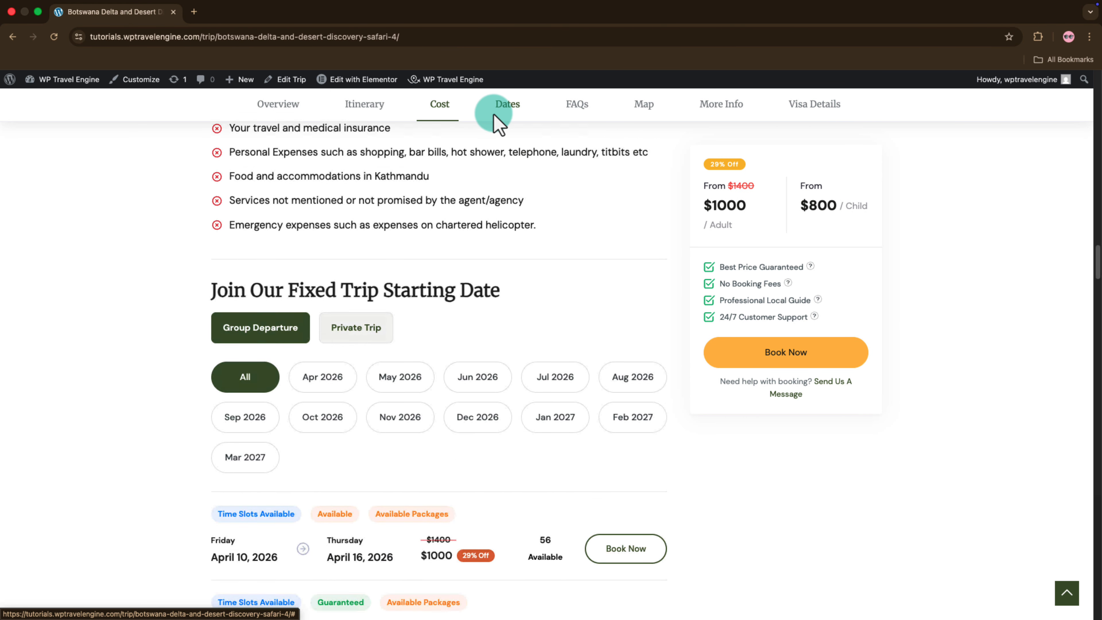
pyautogui.click(560, 113)
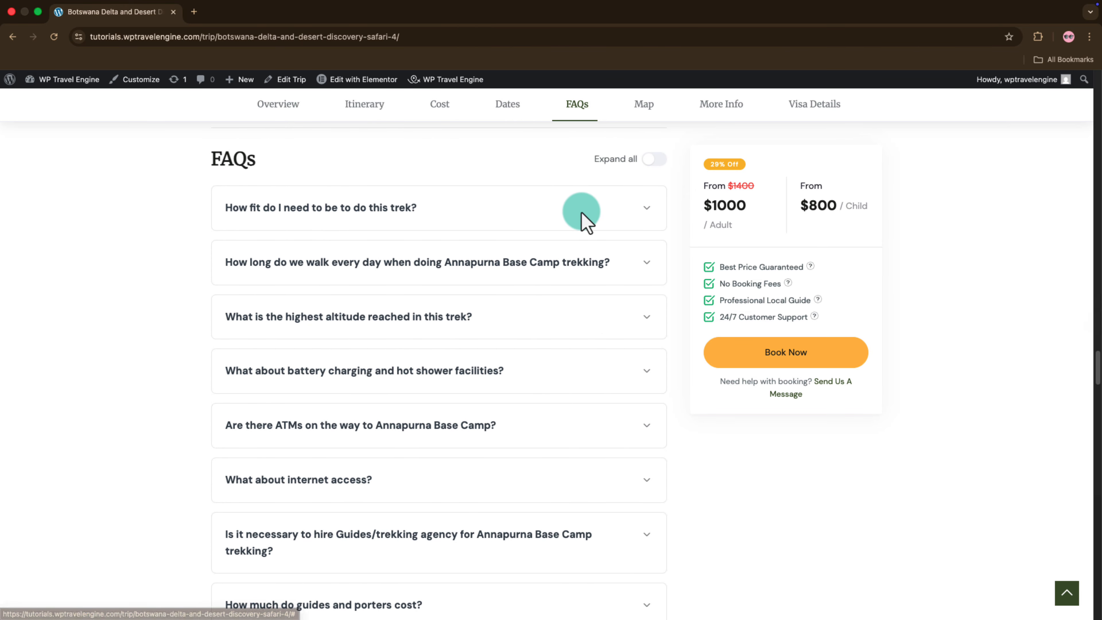
pyautogui.click(709, 118)
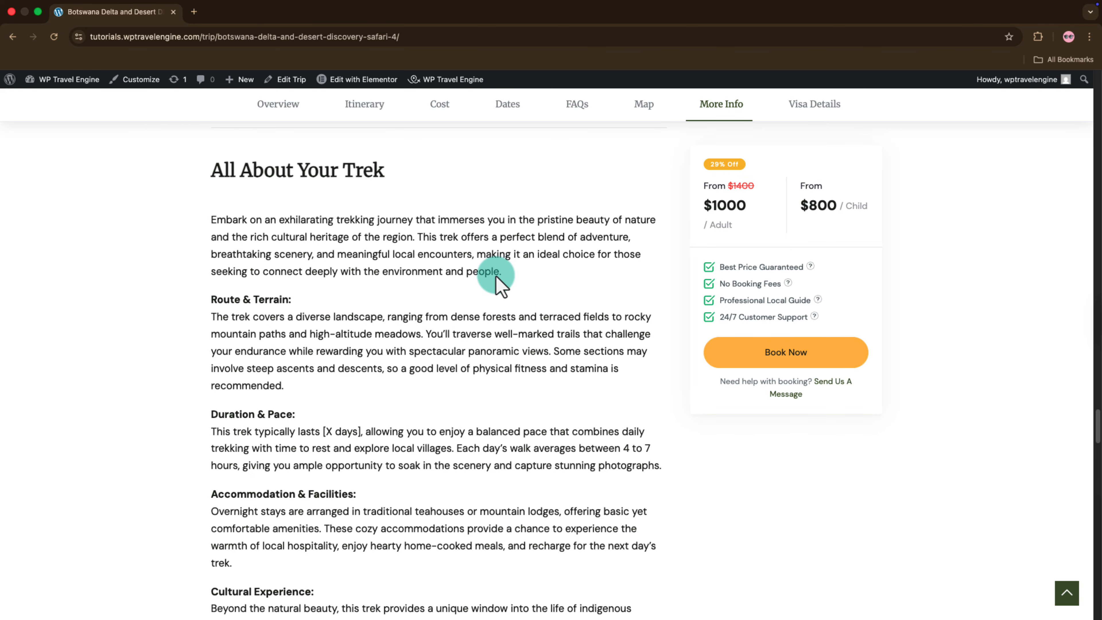
# Read through the trip page's All About Your Trek text and its Visa and Entry Requirements section
pyautogui.scroll(-1, 498, 282)
pyautogui.scroll(-1, 499, 284)
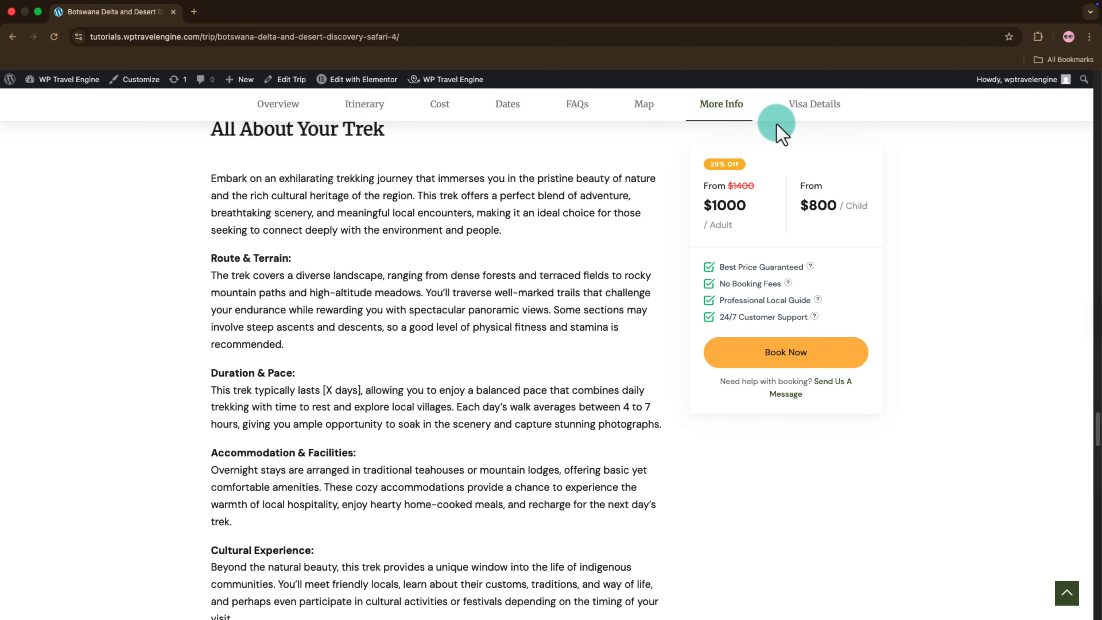
pyautogui.click(792, 114)
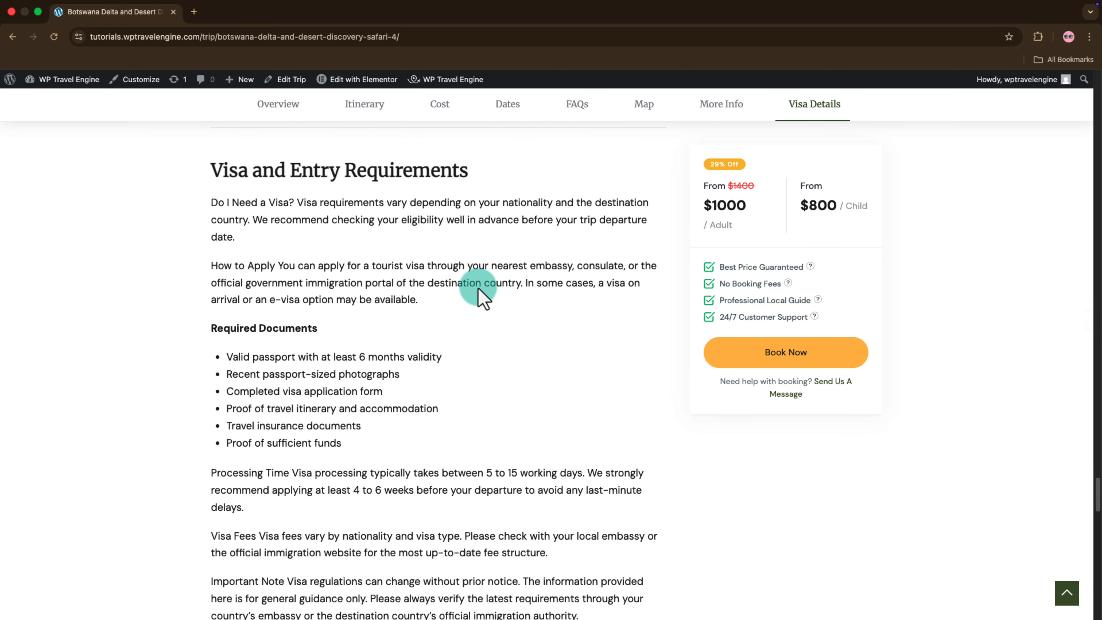
pyautogui.scroll(-1, 469, 295)
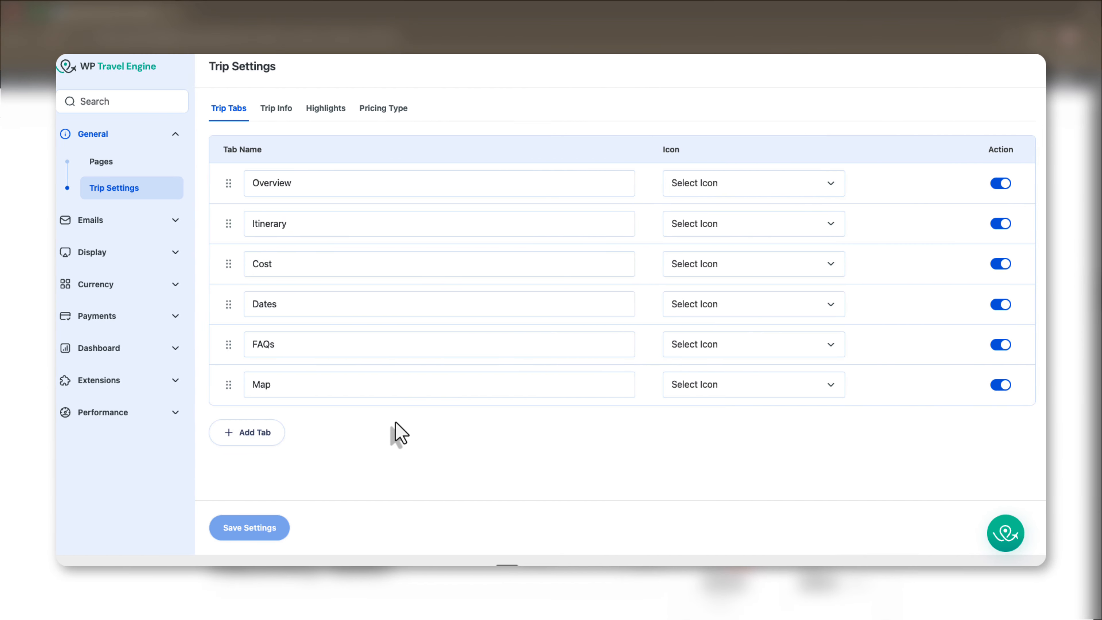
pyautogui.click(254, 435)
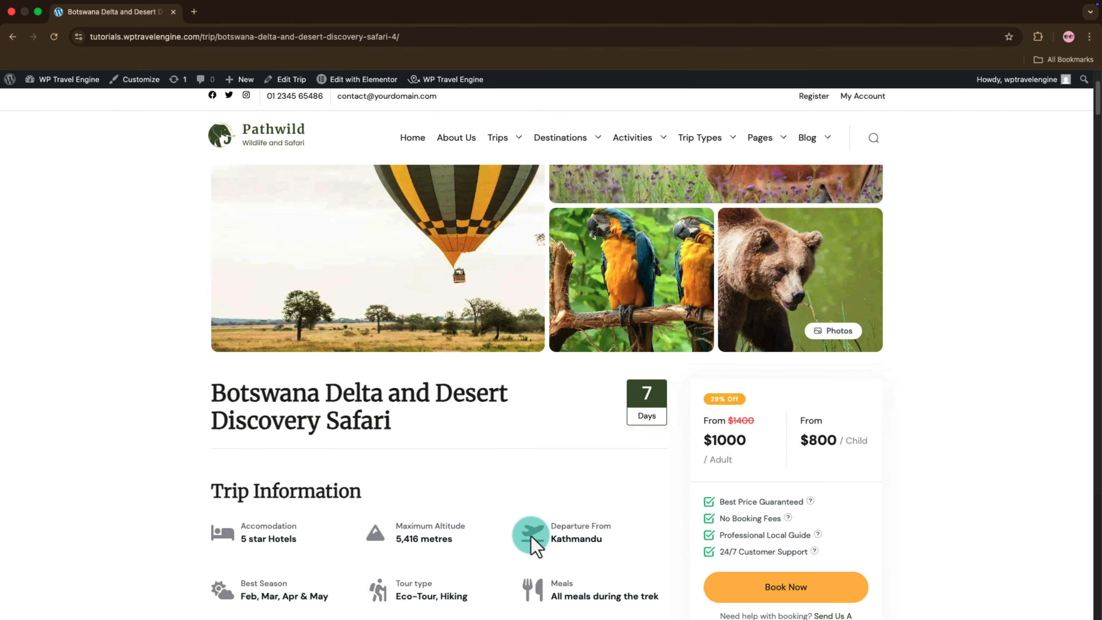
# Review the published trip page from Trip Information through the Itinerary and Cost sections, and jump to the More Info section
pyautogui.scroll(-15, 531, 536)
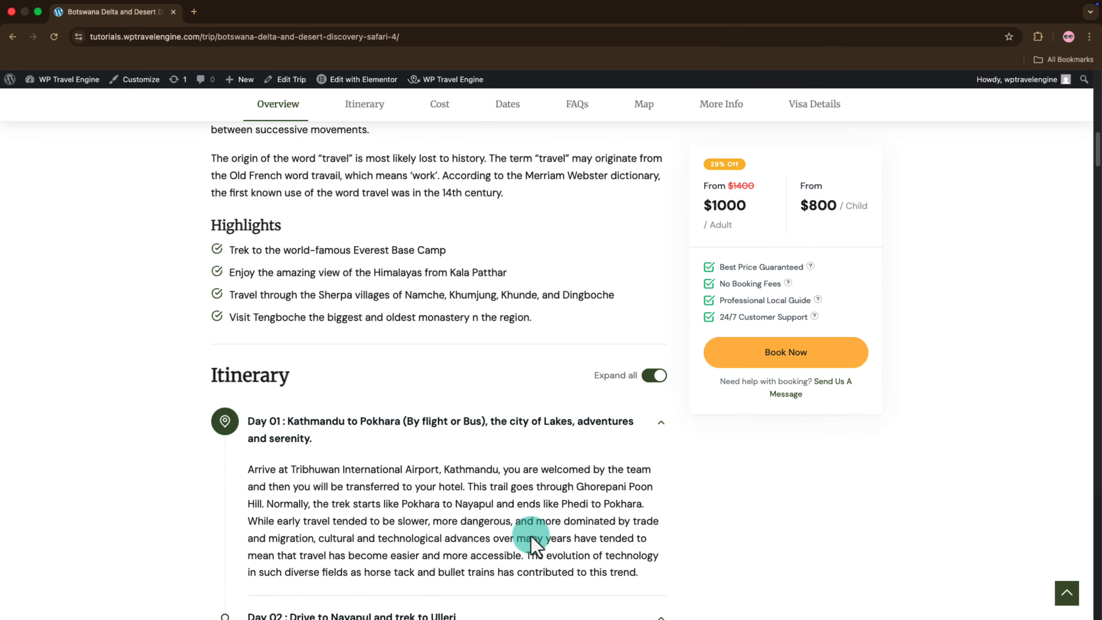
pyautogui.scroll(-15, 531, 536)
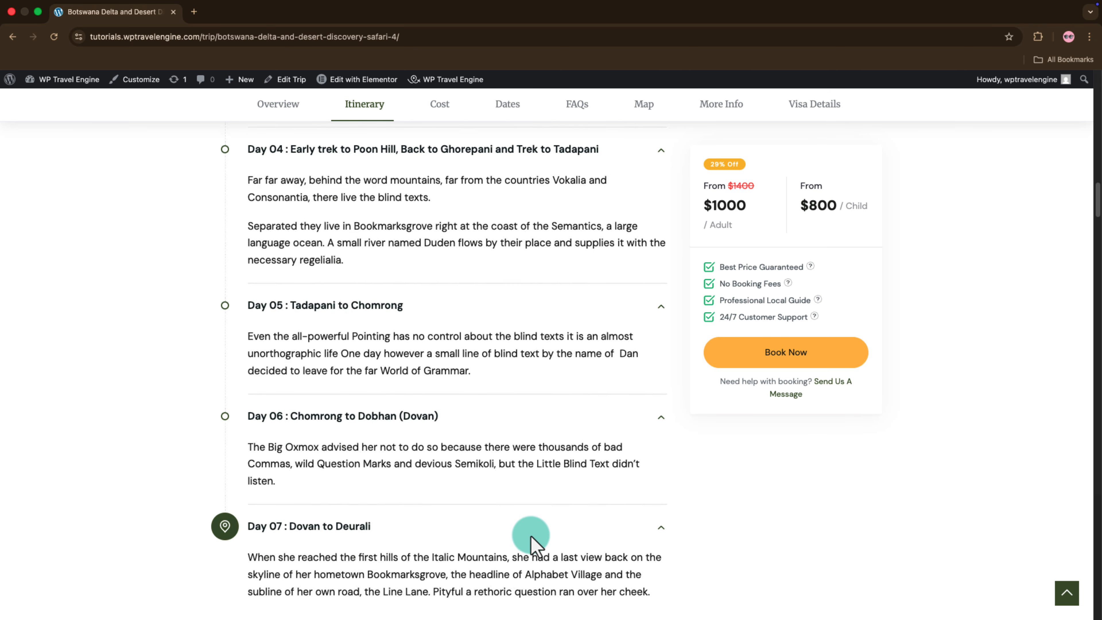
pyautogui.scroll(-15, 531, 537)
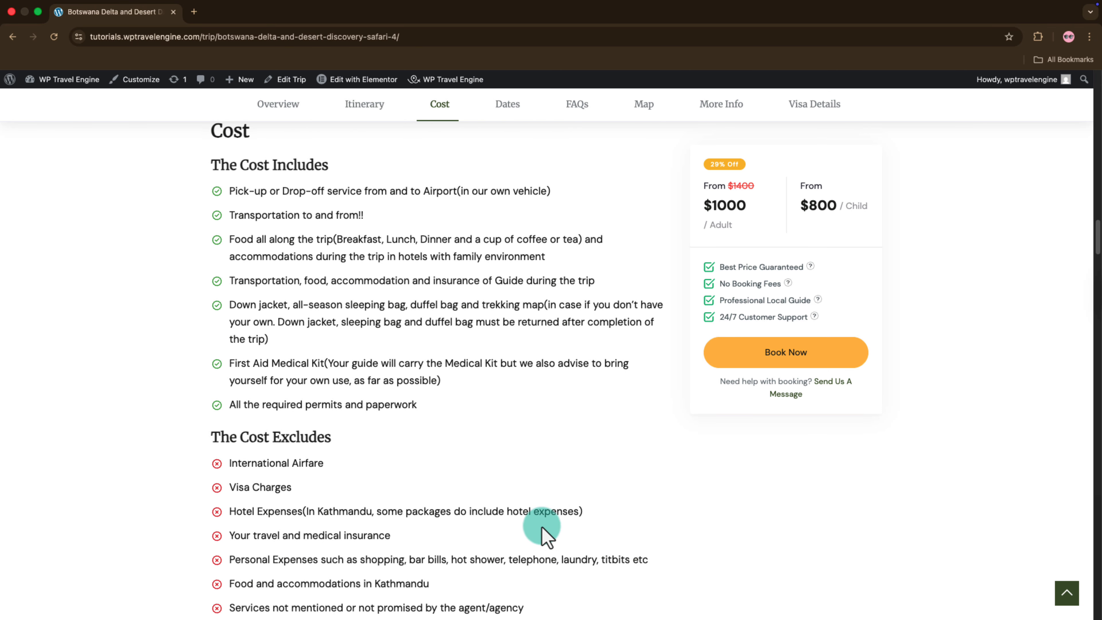
pyautogui.click(721, 106)
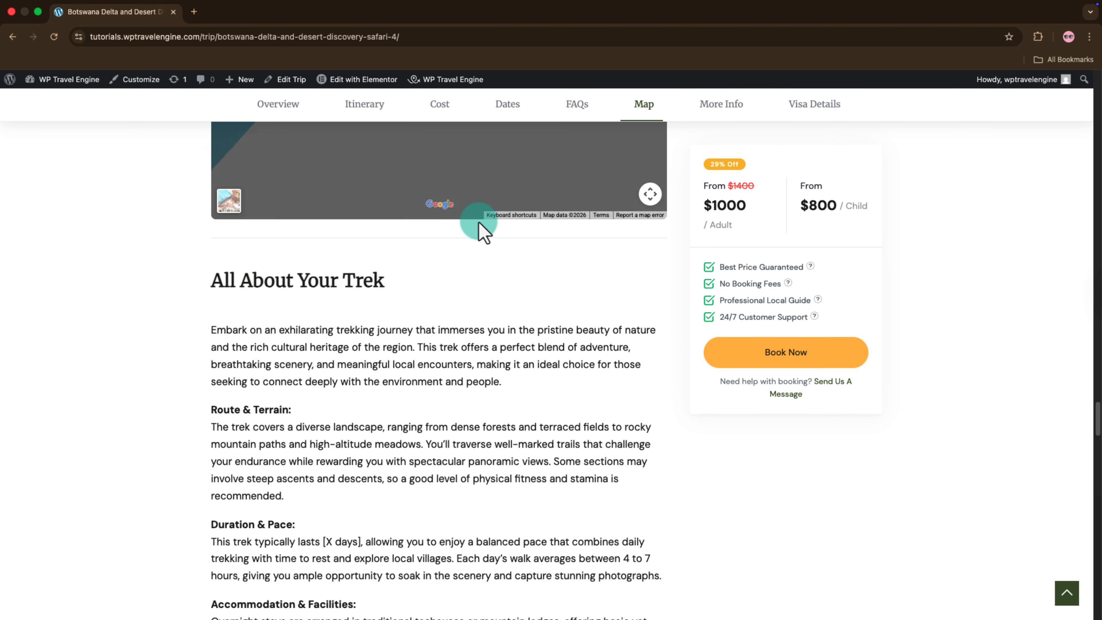